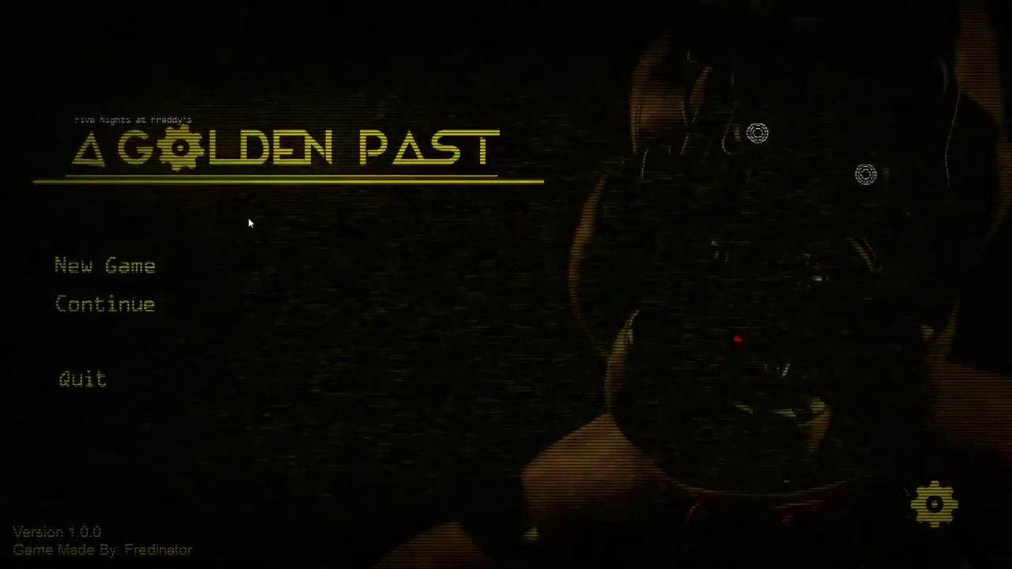
Step: Start a new Night 1 game from the title menu and bring up the camera monitor
{"action": "left_click", "coordinate": [136, 269]}
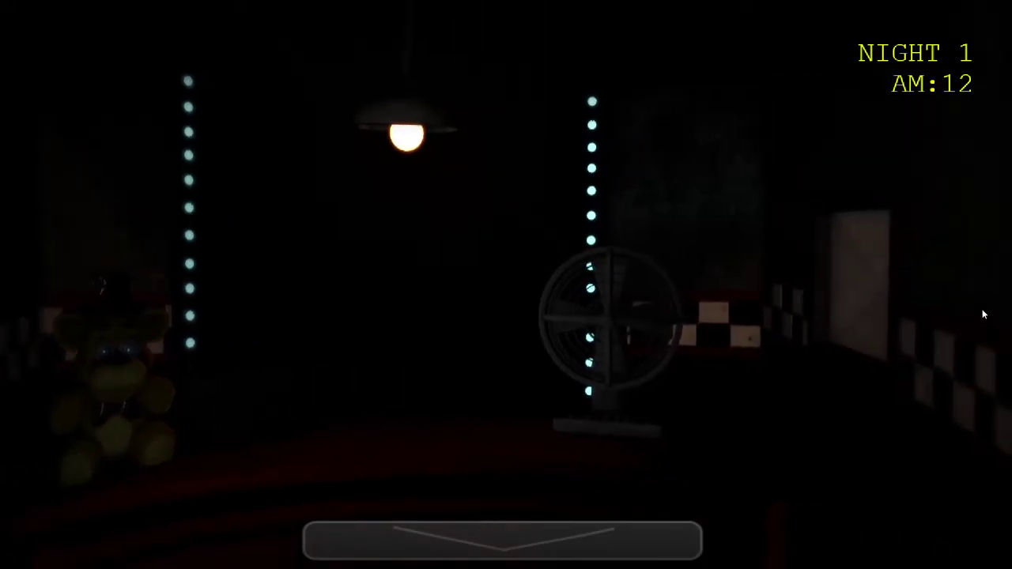
{"action": "left_click", "coordinate": [660, 547]}
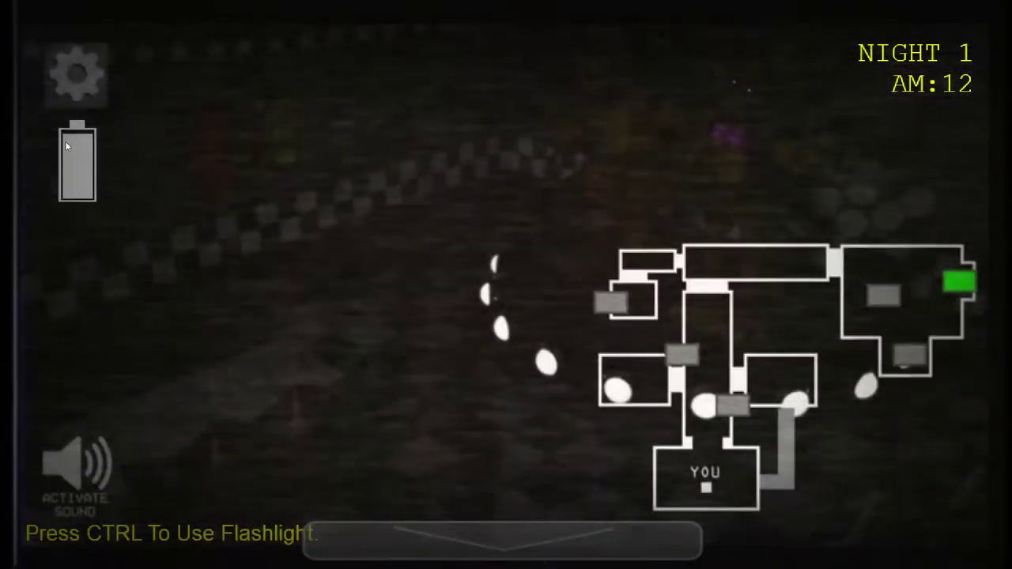
{"action": "mouse_move", "coordinate": [502, 541]}
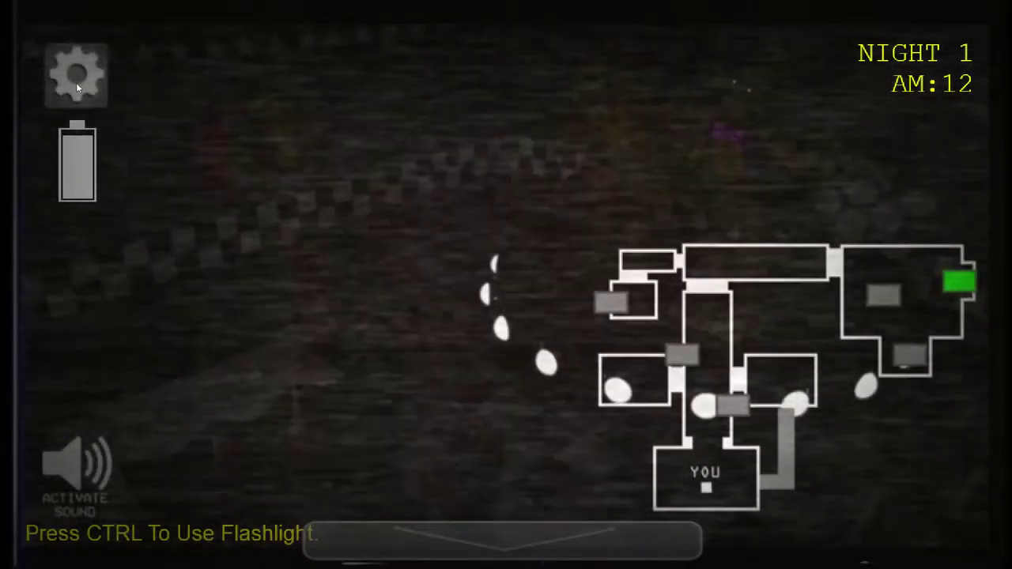
Step: Switch from the camera monitor to the maintenance panel
{"action": "left_click", "coordinate": [76, 82]}
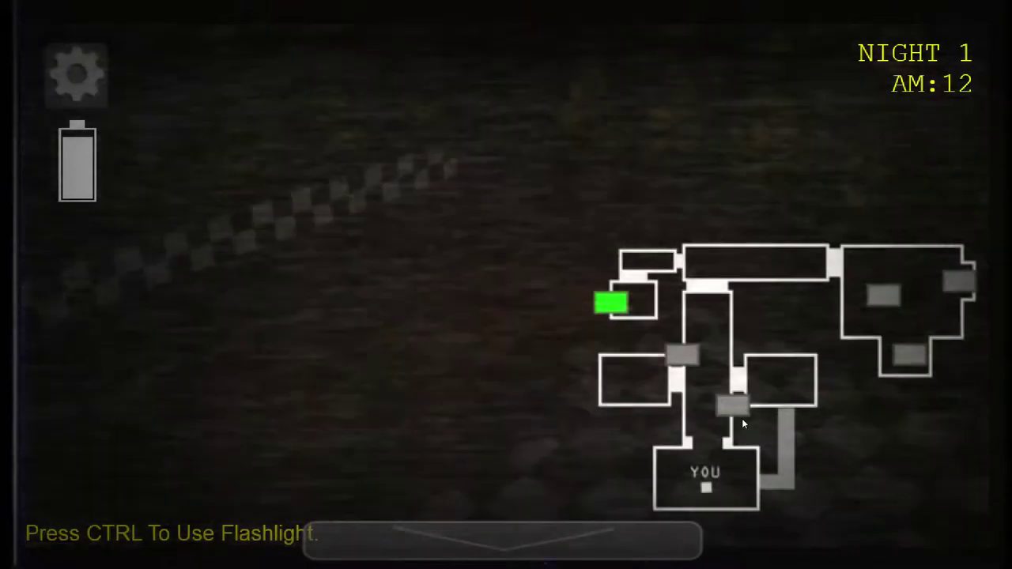
Step: View the bottom-centre hallway, left-centre room, lower-right room and small left room cameras
{"action": "left_click", "coordinate": [735, 412]}
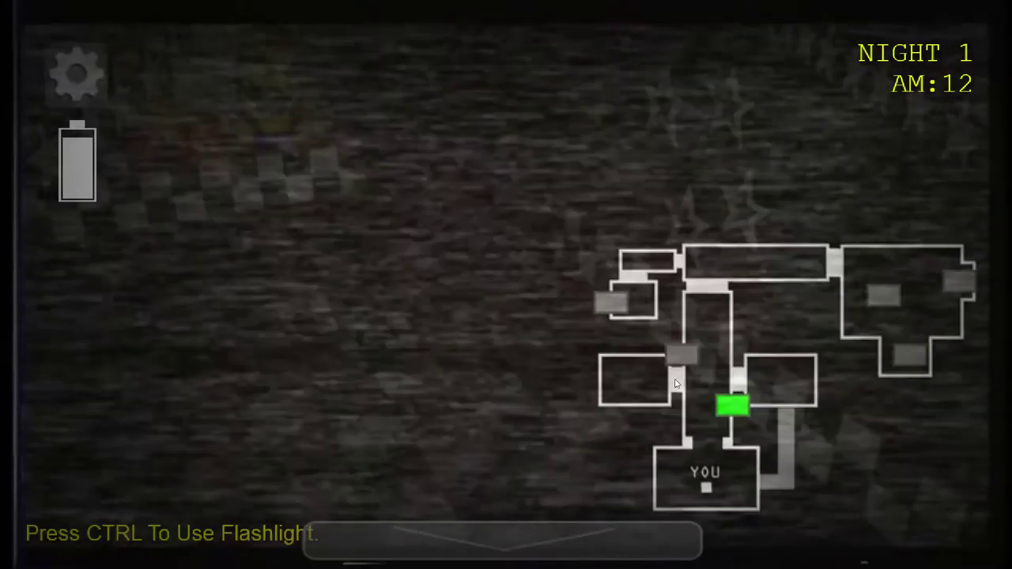
{"action": "left_click", "coordinate": [686, 357]}
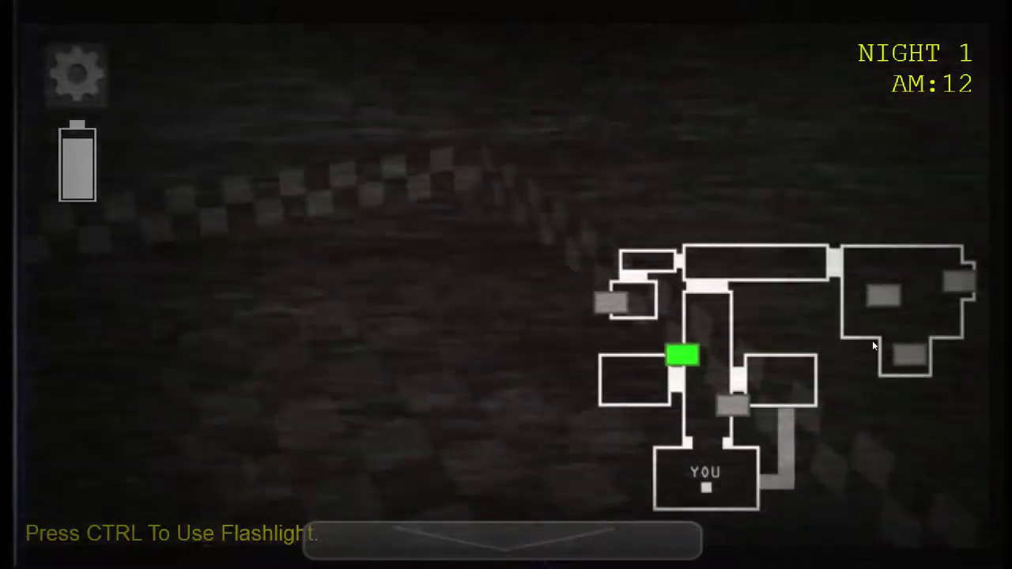
{"action": "left_click", "coordinate": [898, 348]}
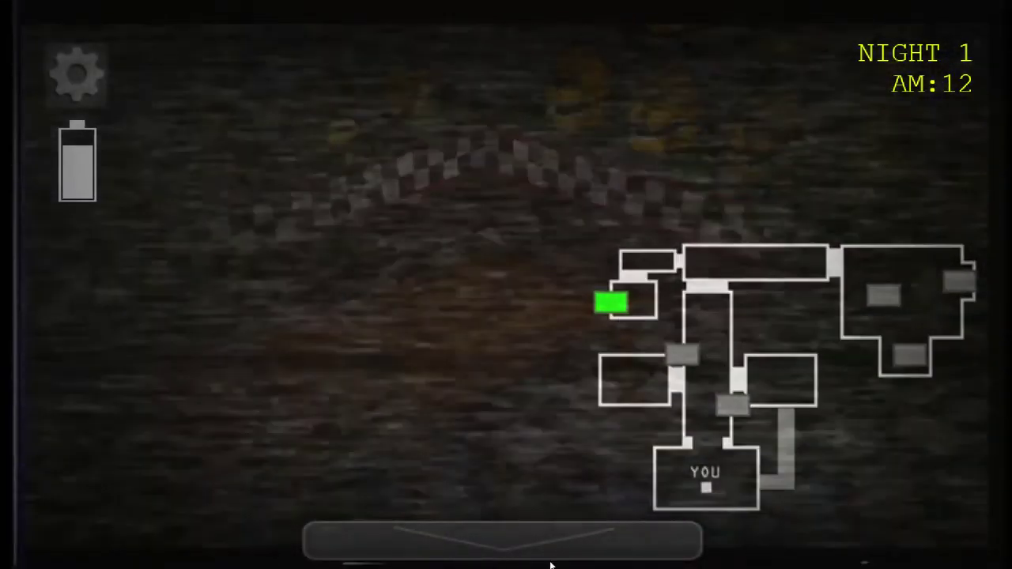
{"action": "left_click", "coordinate": [561, 545]}
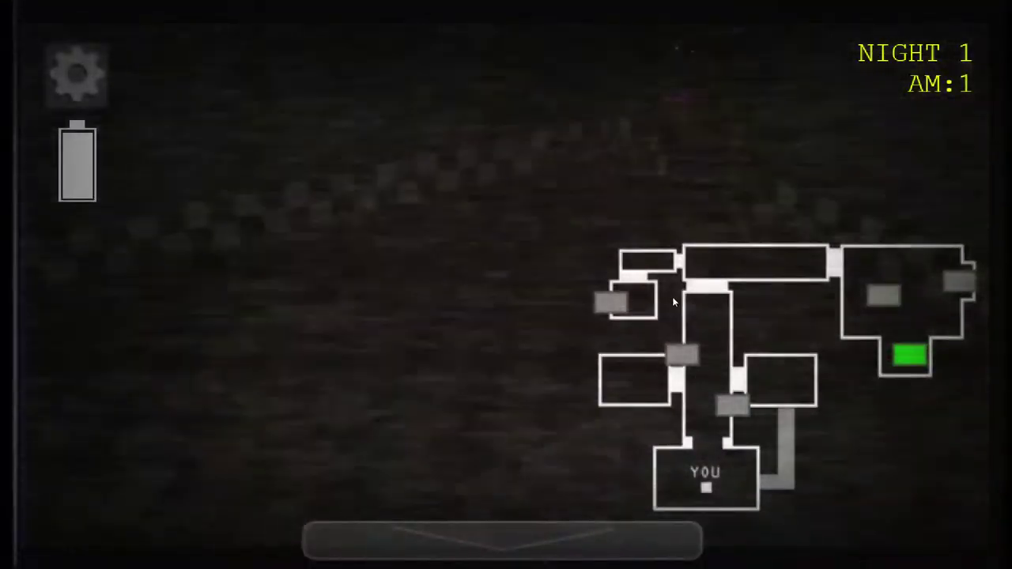
Step: Check two room cameras, then turn on the heater from the maintenance panel
{"action": "left_click", "coordinate": [612, 303]}
{"action": "left_click", "coordinate": [683, 355]}
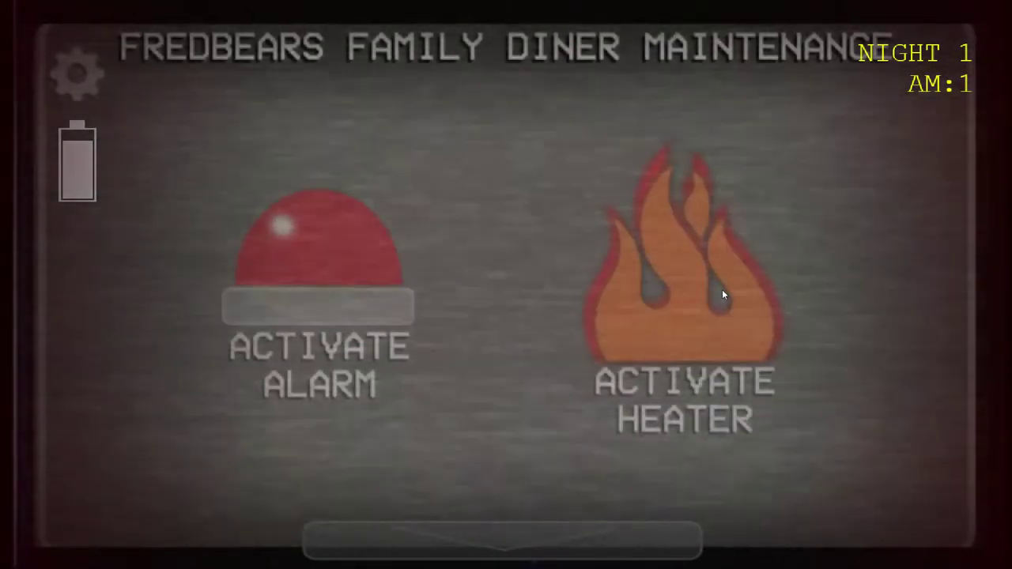
{"action": "left_click", "coordinate": [722, 289]}
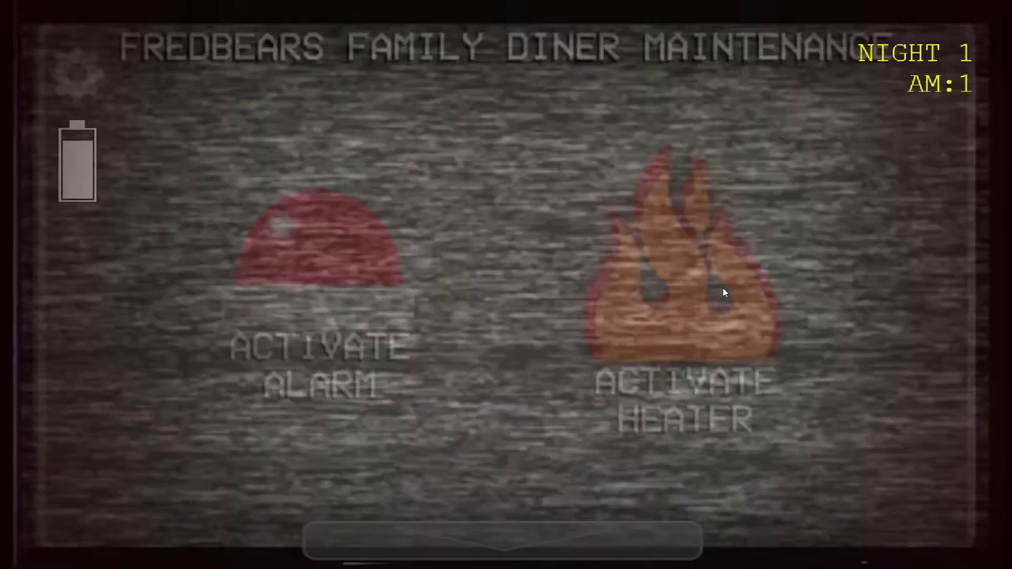
{"action": "left_click", "coordinate": [502, 540]}
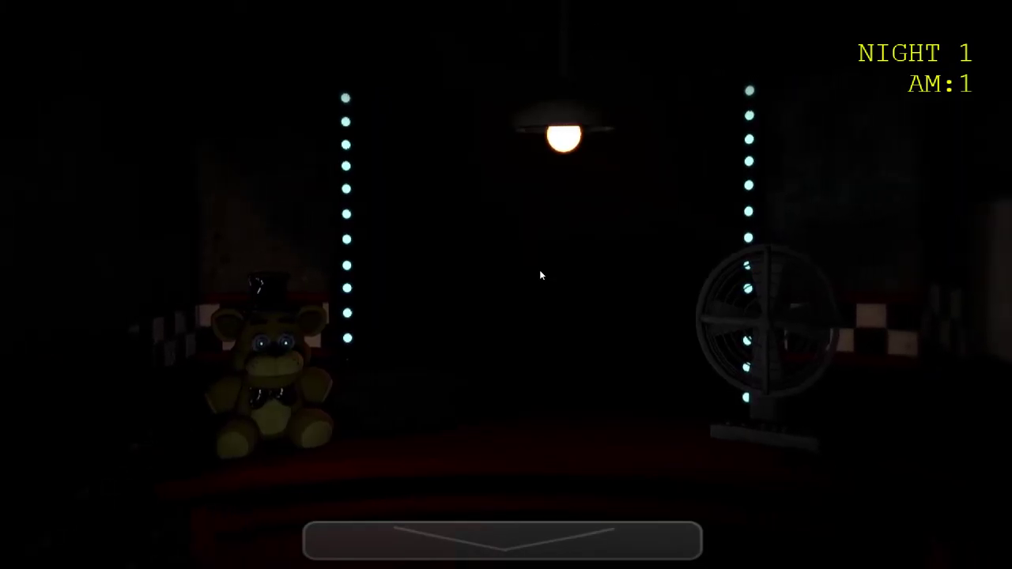
{"action": "left_click", "coordinate": [502, 541]}
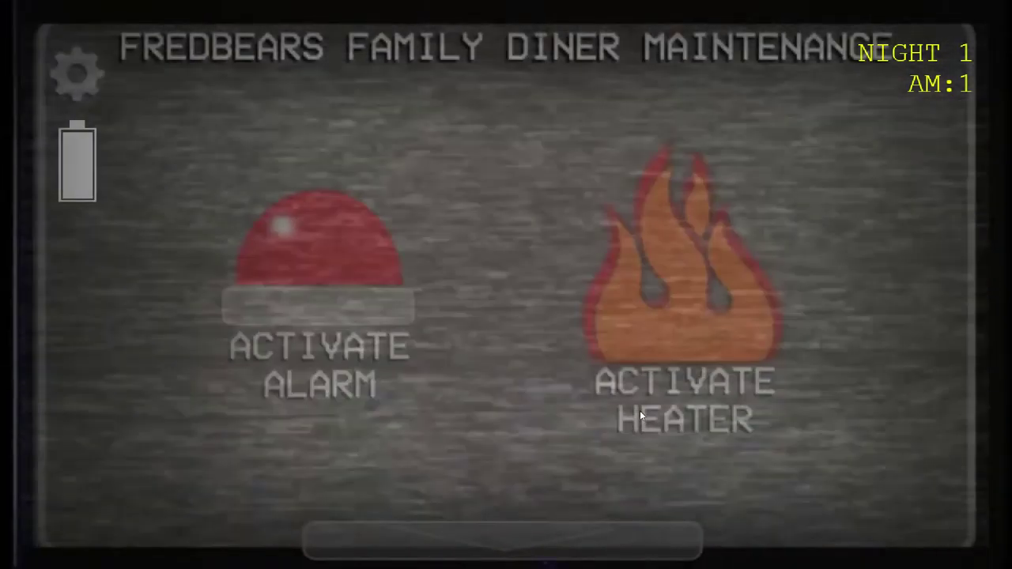
Step: View the upper-right, small left, middle and lower room cameras, then reopen the monitor
{"action": "left_click", "coordinate": [77, 72]}
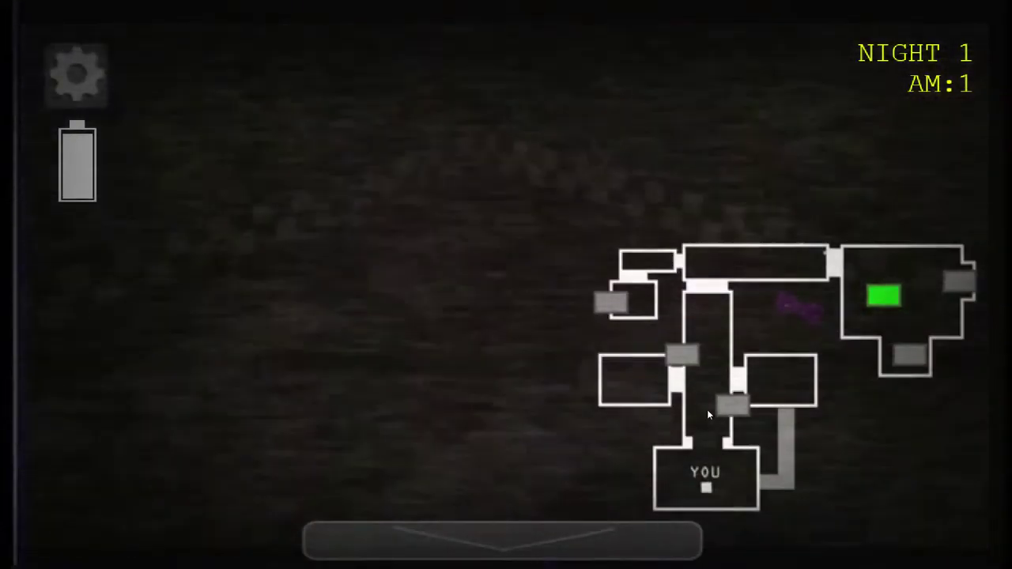
{"action": "left_click", "coordinate": [681, 360]}
{"action": "left_click", "coordinate": [625, 301]}
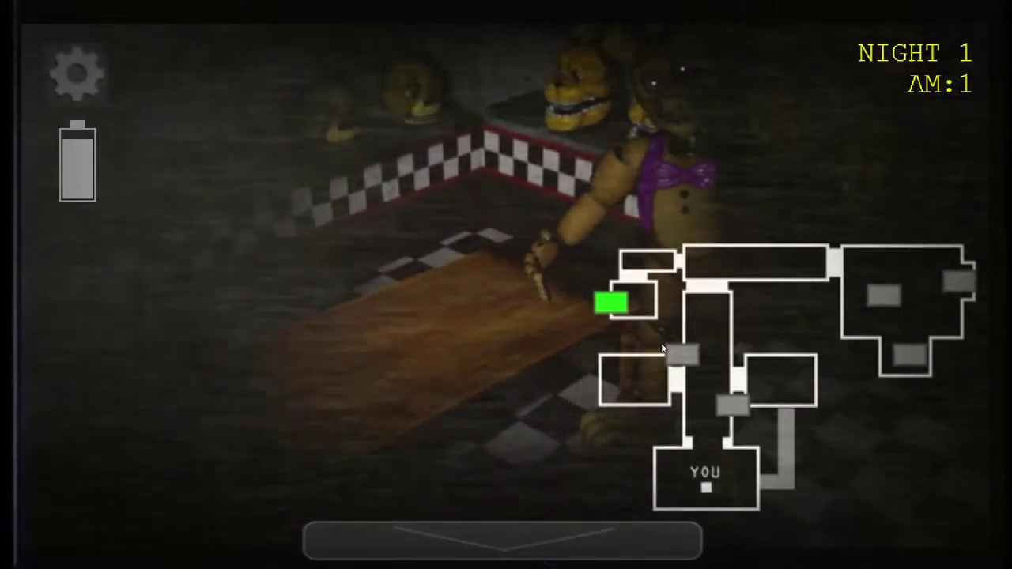
{"action": "left_click", "coordinate": [668, 352]}
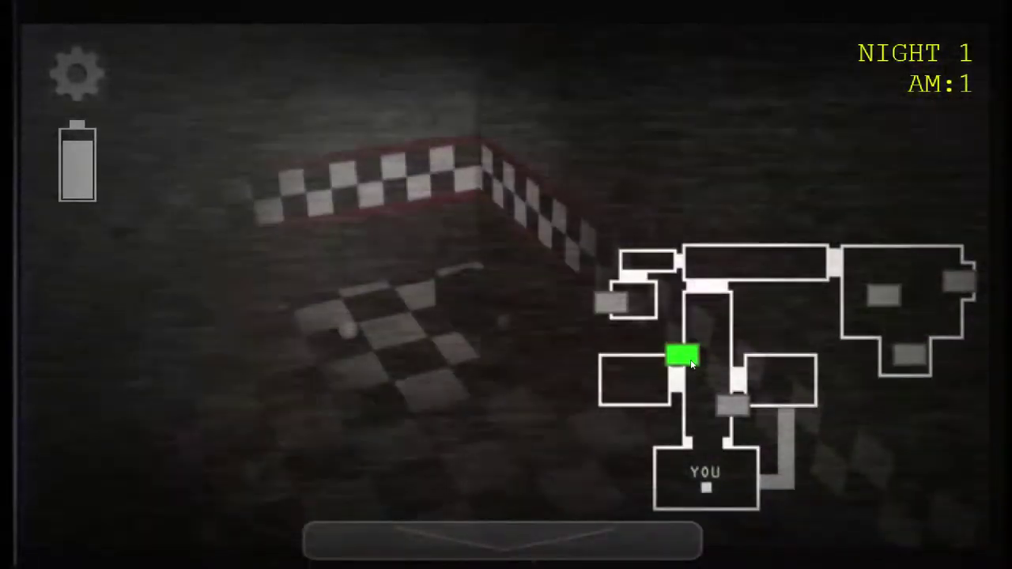
{"action": "left_click", "coordinate": [728, 405]}
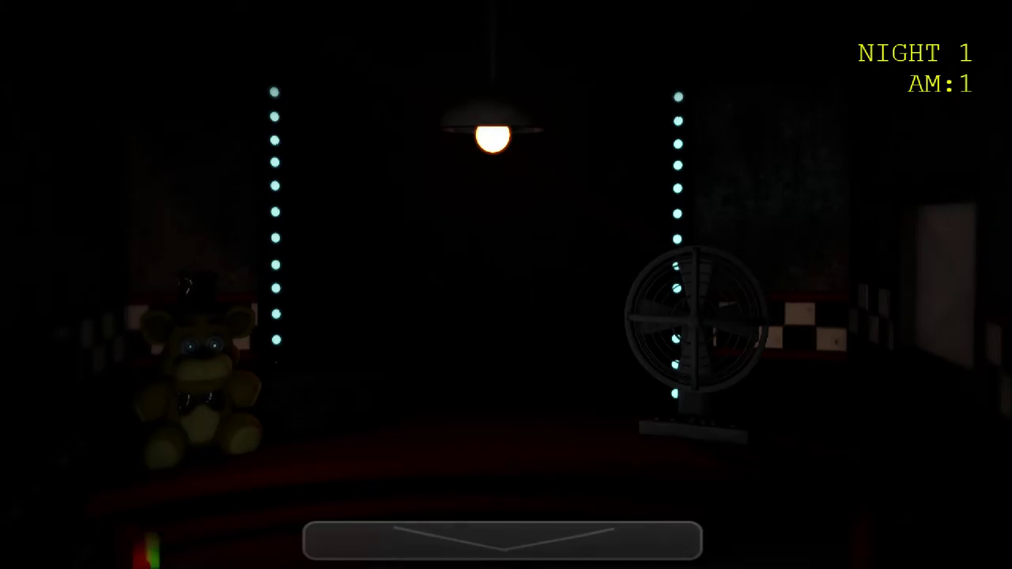
{"action": "left_click", "coordinate": [502, 541]}
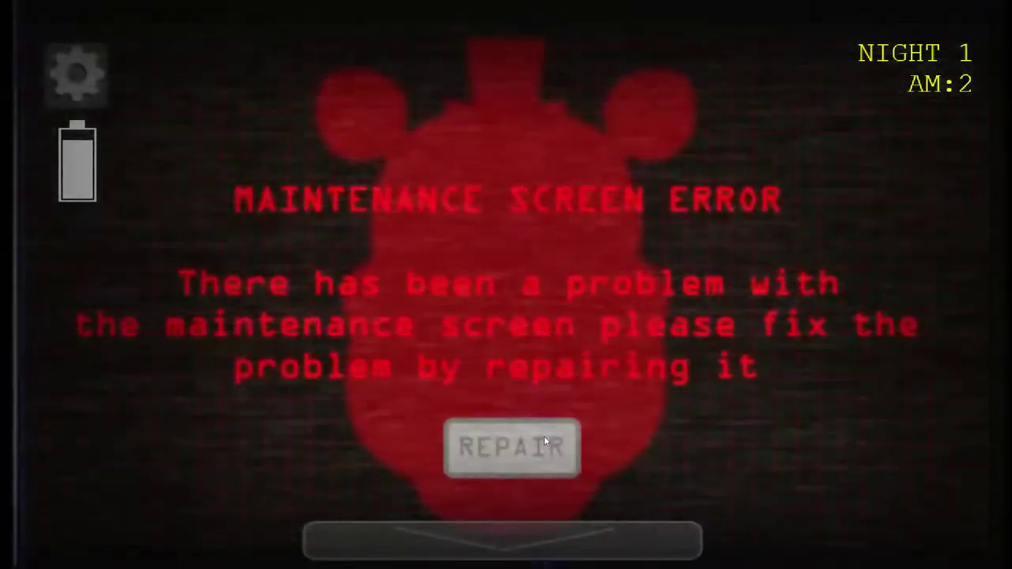
Step: Repair the broken maintenance screen with the REPAIR button
{"action": "left_click", "coordinate": [544, 436]}
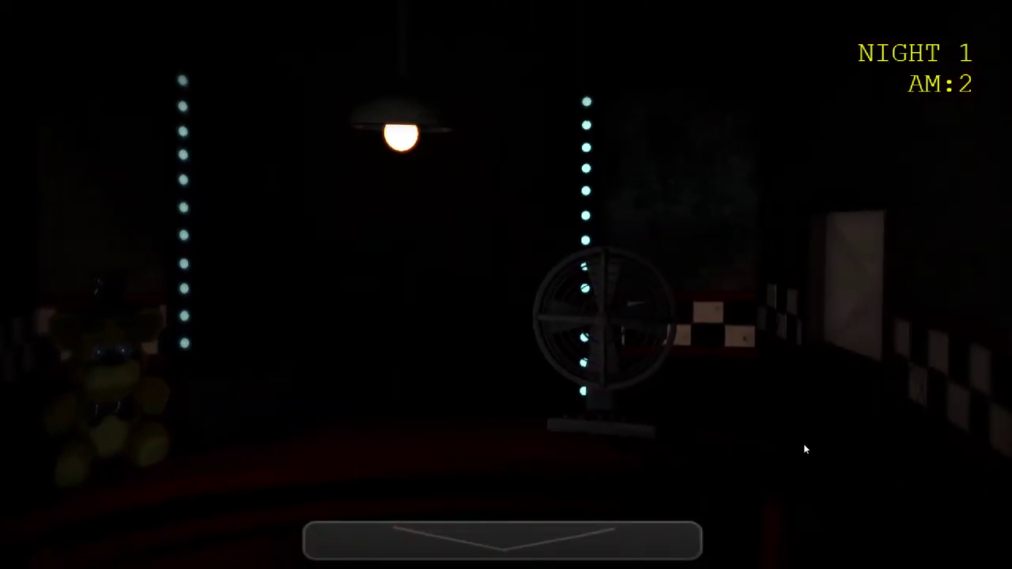
Step: Close and reopen maintenance, then view the right-hand room on the camera map
{"action": "left_click", "coordinate": [502, 540]}
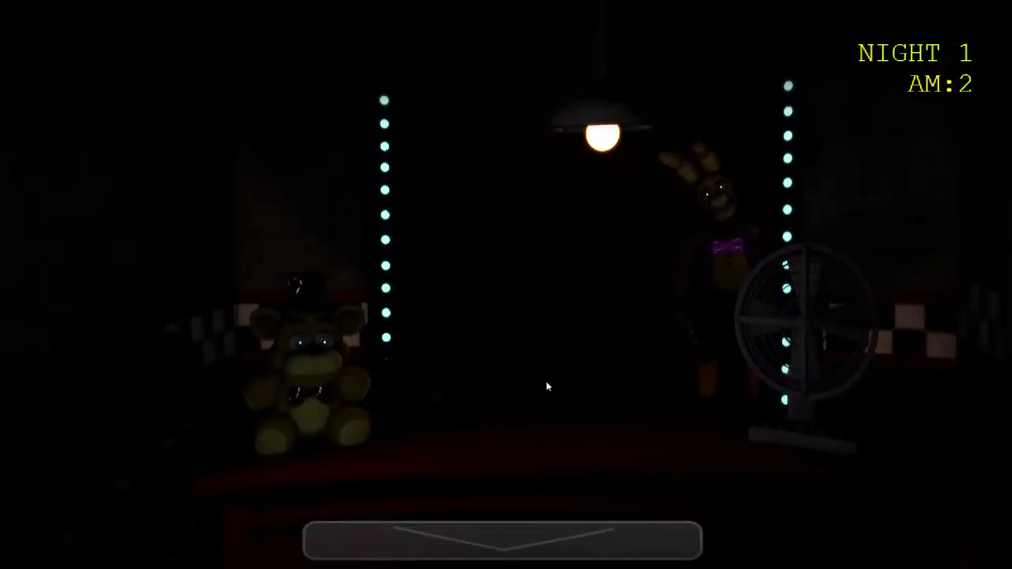
{"action": "left_click", "coordinate": [502, 541]}
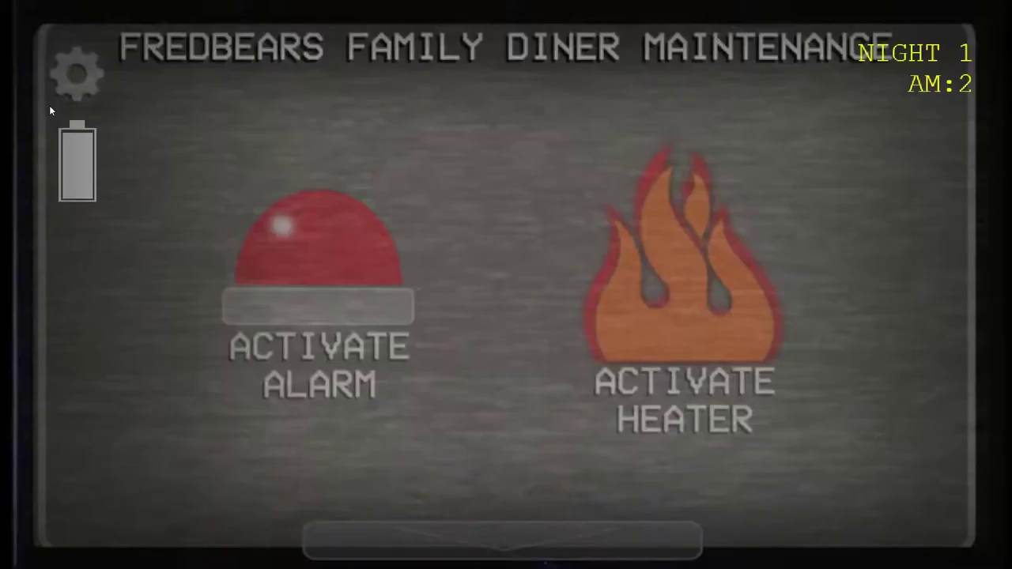
{"action": "left_click", "coordinate": [77, 73]}
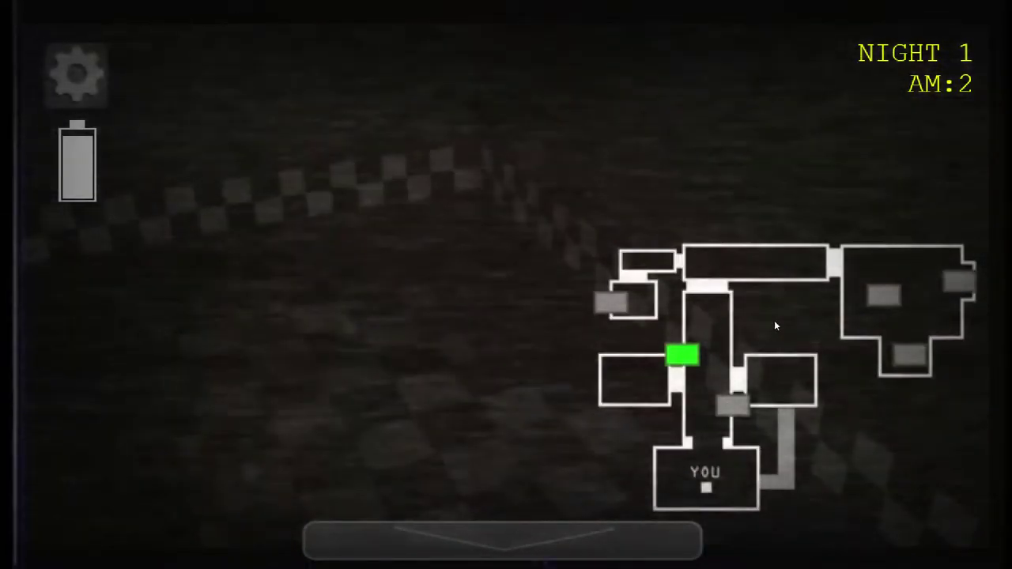
{"action": "left_click", "coordinate": [884, 295]}
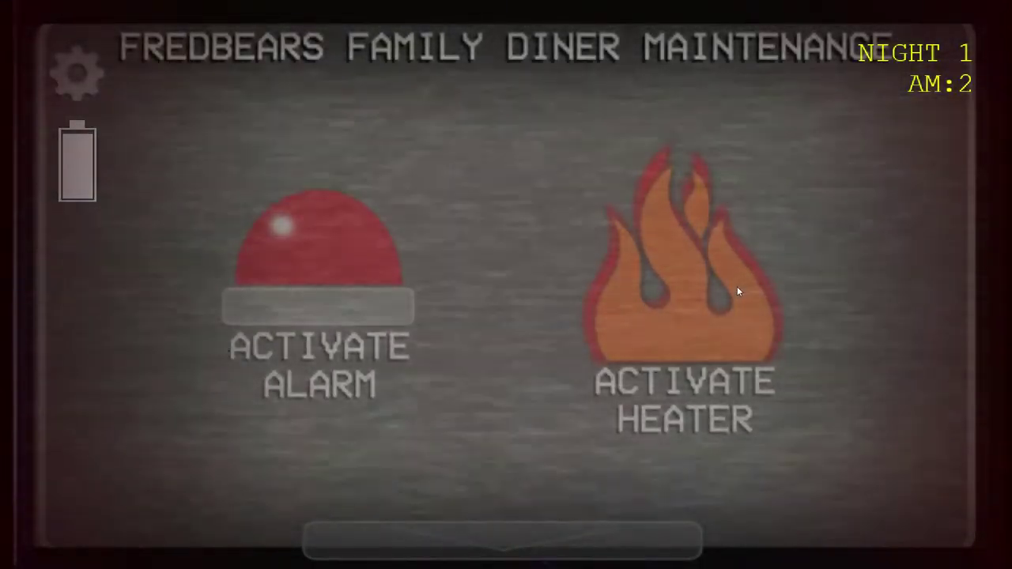
Step: Return to the office, glance at the cameras, then view the far-right room camera
{"action": "left_click", "coordinate": [681, 496]}
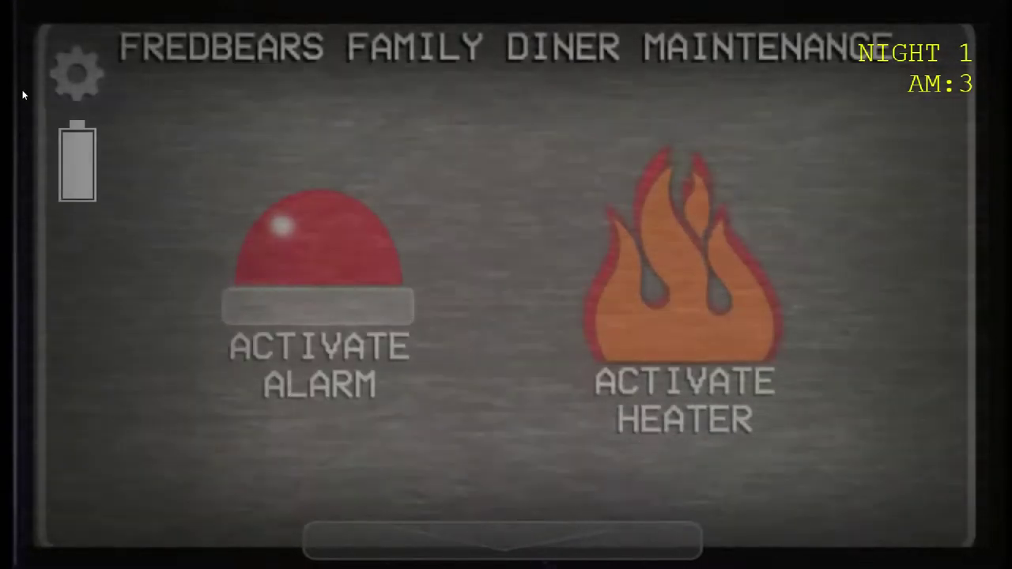
{"action": "left_click", "coordinate": [66, 54]}
{"action": "left_click", "coordinate": [77, 71]}
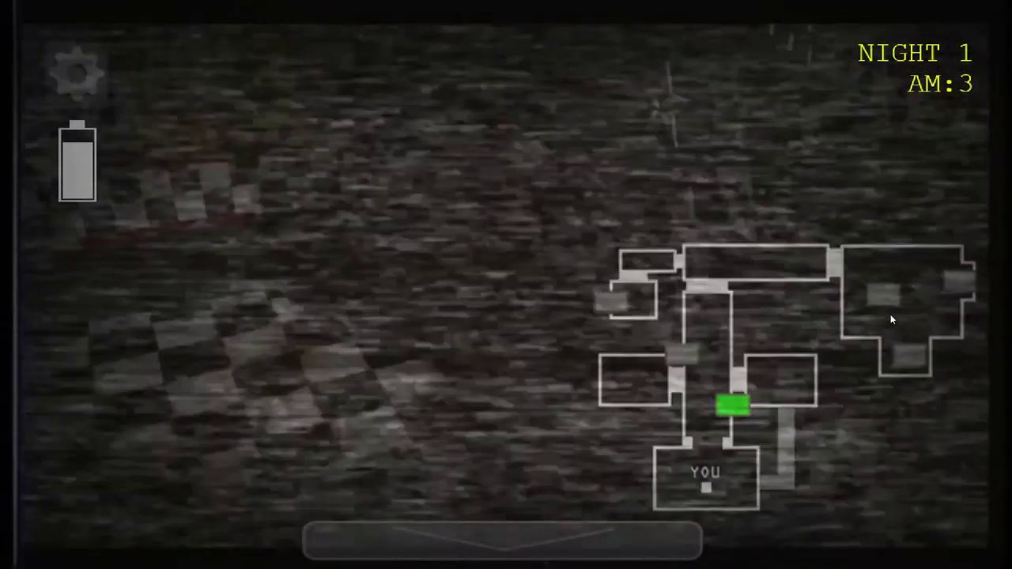
{"action": "left_click", "coordinate": [891, 299]}
Step: Check the middle camera, watch the office, then bring up the maintenance panel
{"action": "left_click", "coordinate": [681, 356]}
{"action": "left_click", "coordinate": [502, 541]}
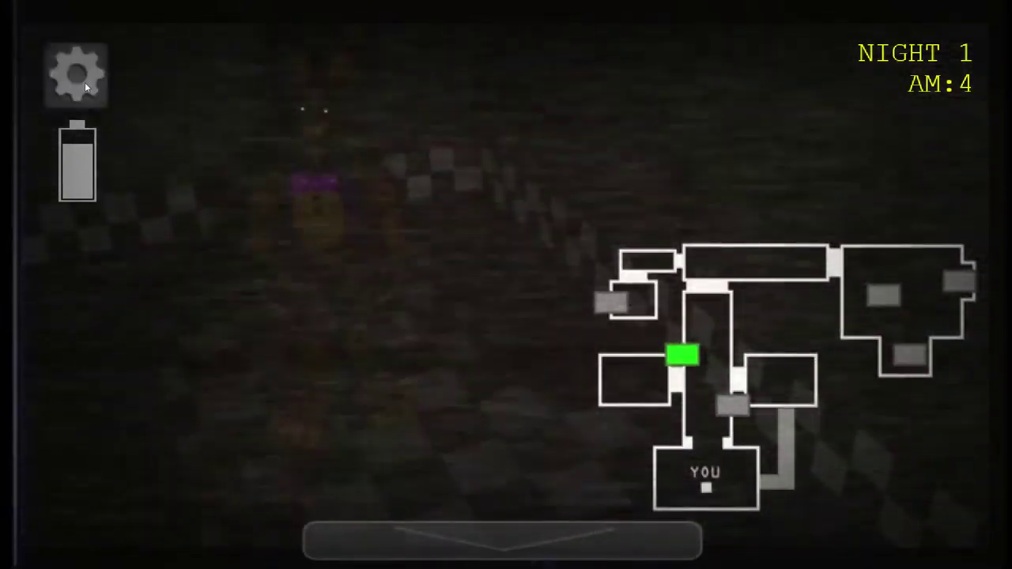
{"action": "left_click", "coordinate": [85, 82]}
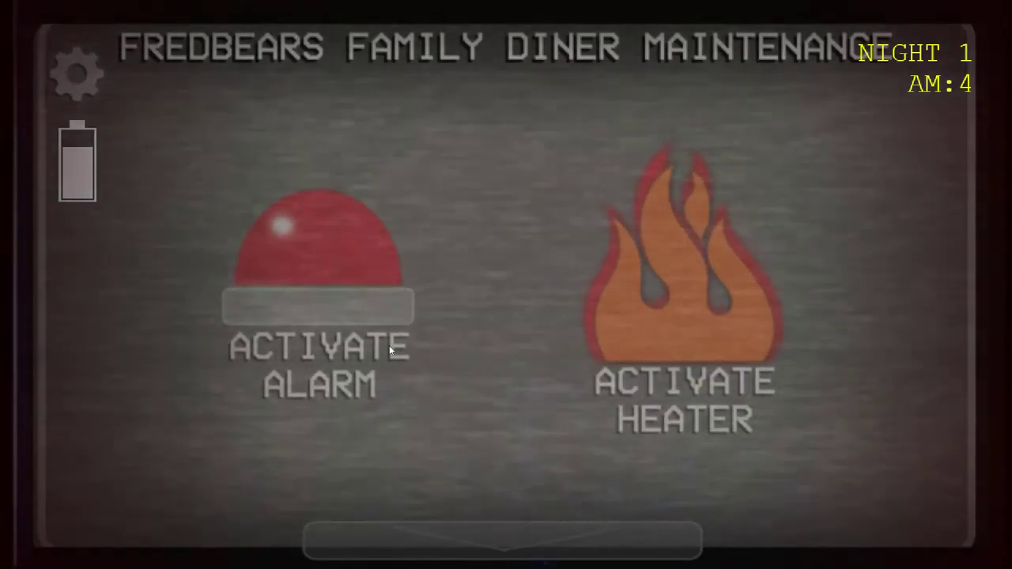
Step: Leave maintenance for the left-centre room camera showing the golden rabbit
{"action": "left_click", "coordinate": [70, 76]}
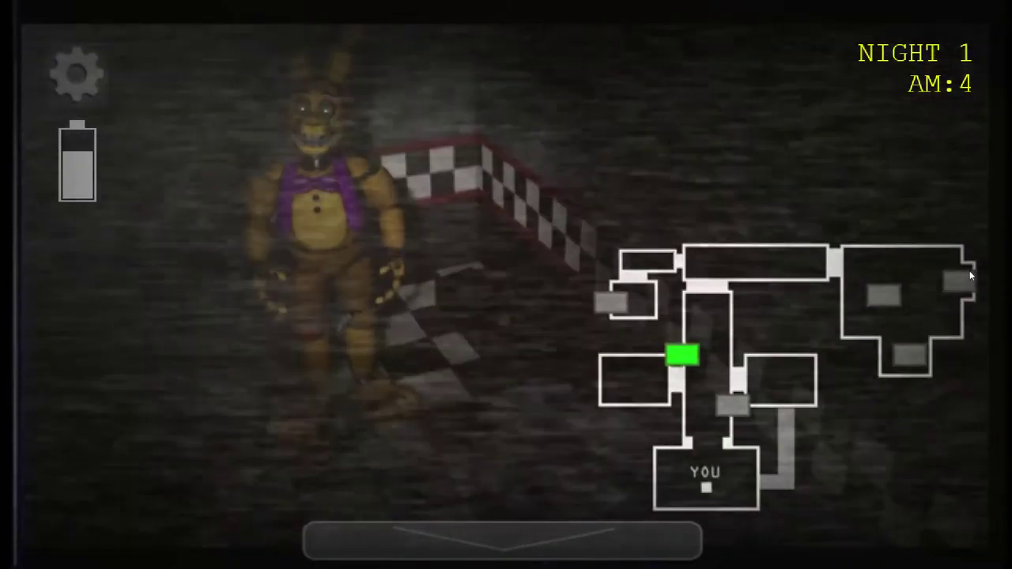
Step: Check other camera feeds and the office, ending on the stage camera
{"action": "left_click", "coordinate": [963, 281]}
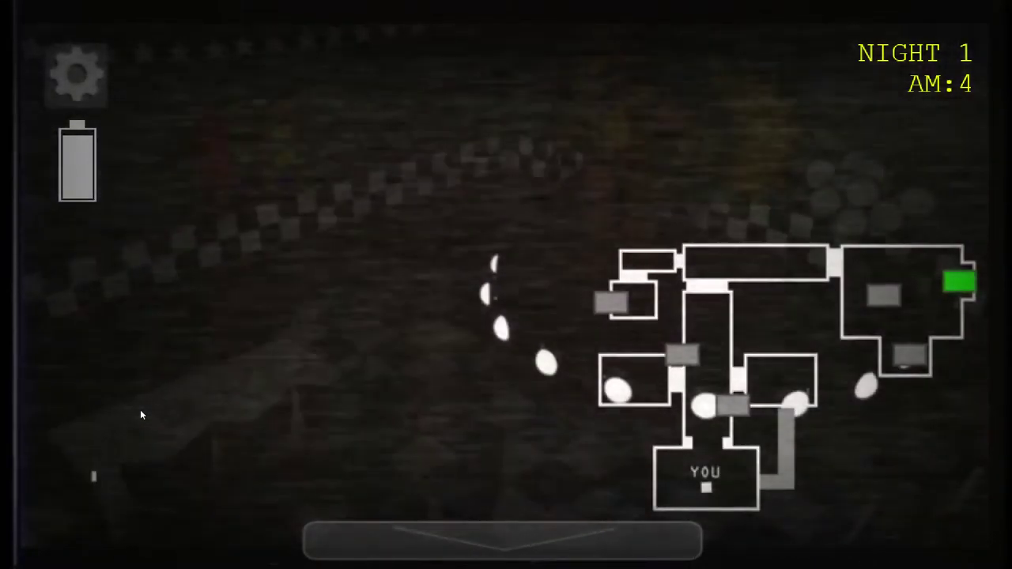
{"action": "left_click", "coordinate": [321, 546]}
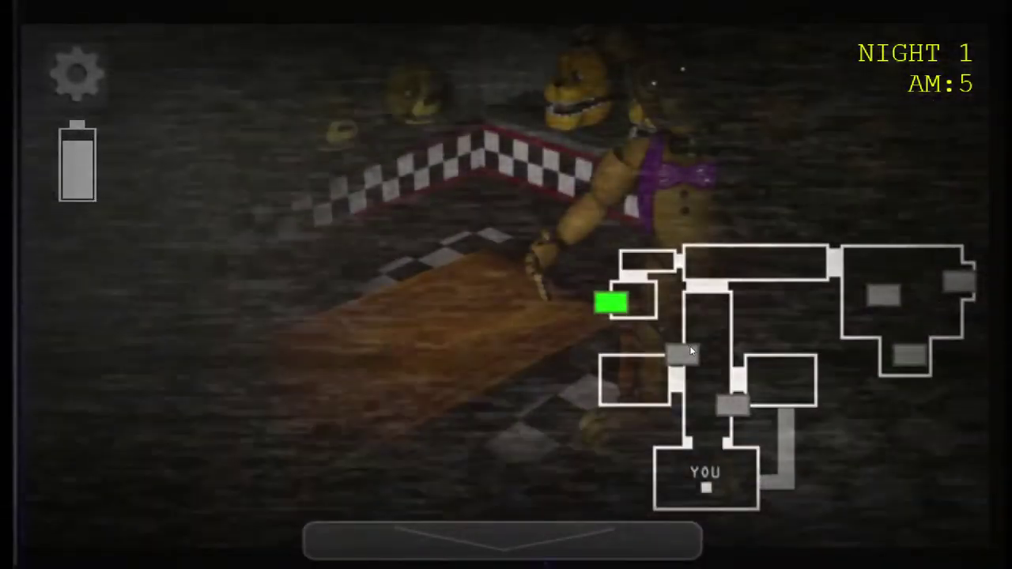
{"action": "left_click", "coordinate": [688, 363]}
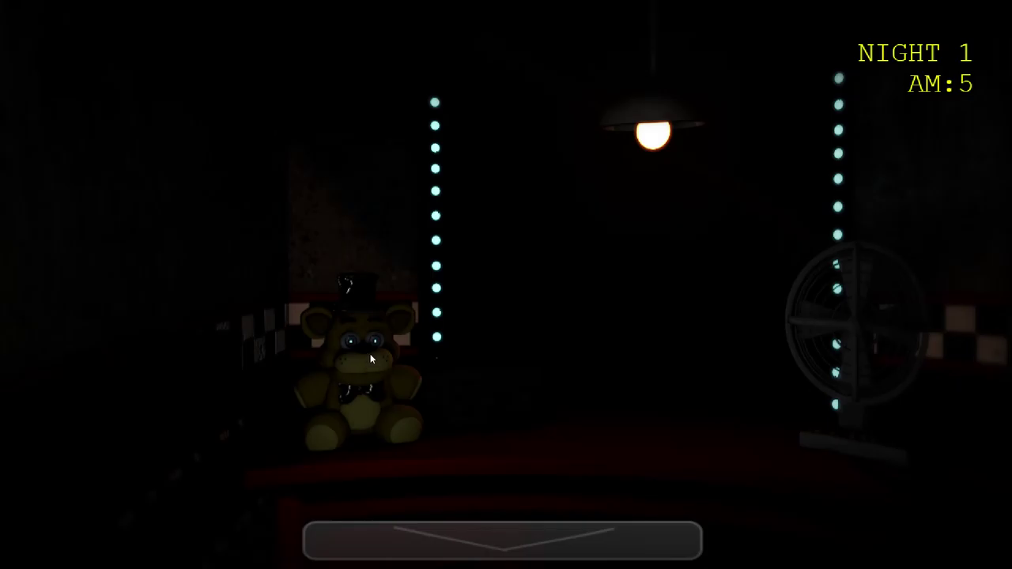
Step: Raise the monitor, check three room cameras, then briefly glance at the office
{"action": "left_click", "coordinate": [577, 538]}
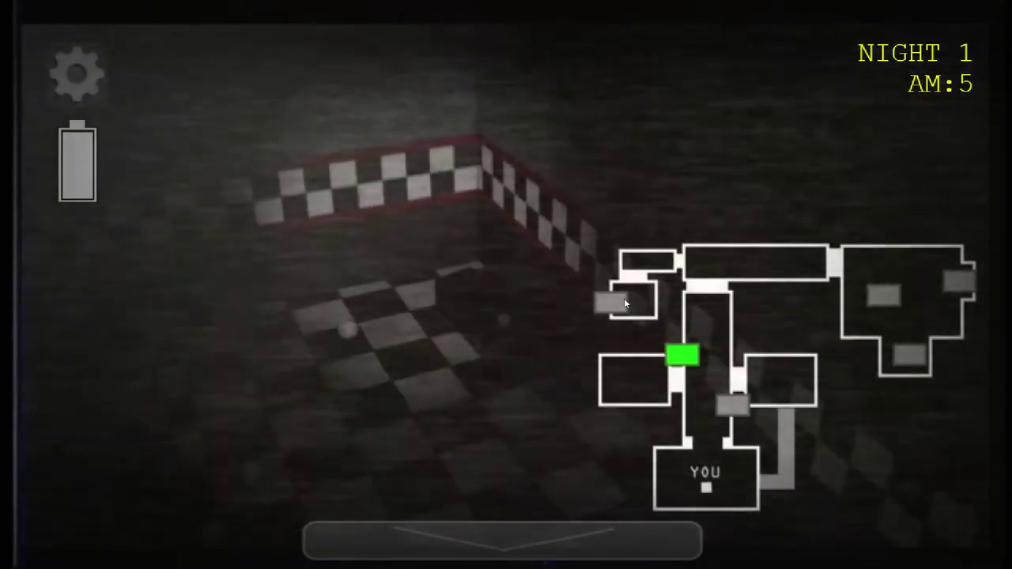
{"action": "left_click", "coordinate": [624, 298]}
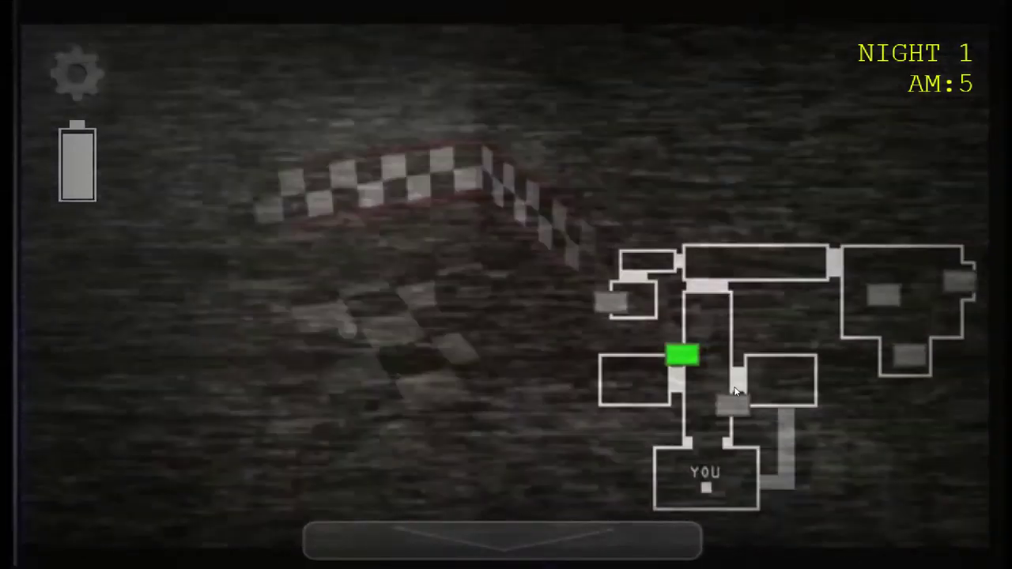
{"action": "left_click", "coordinate": [737, 401]}
{"action": "left_click", "coordinate": [680, 359]}
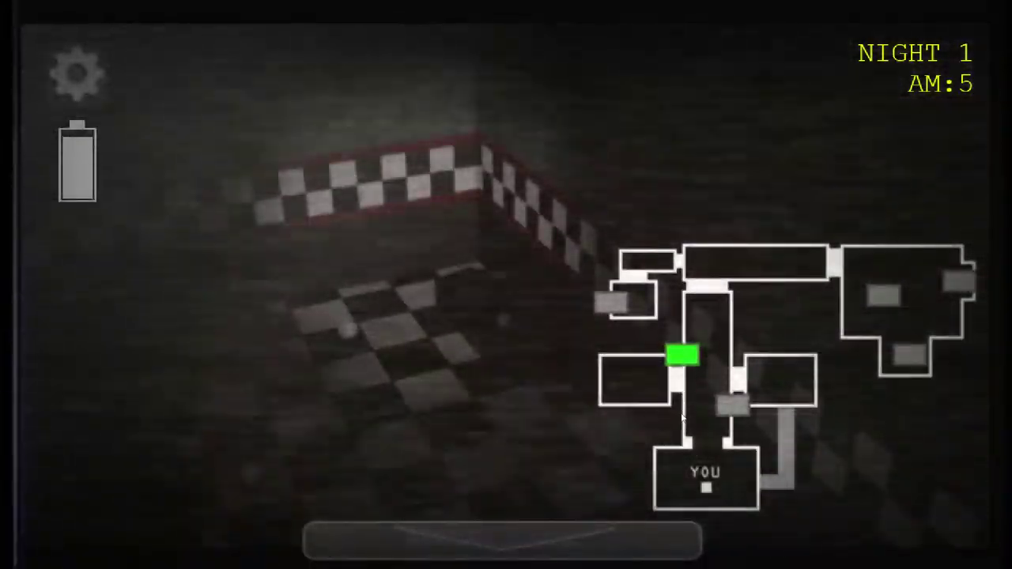
{"action": "key", "text": "s"}
{"action": "key", "text": "s"}
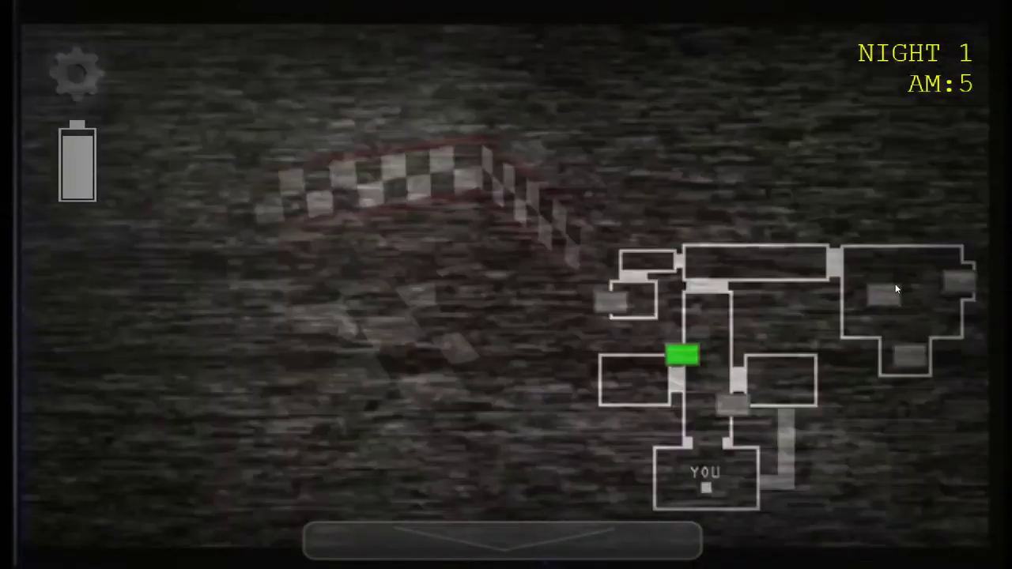
Step: Glance at the right-hand and upper-left room cameras, returning to the middle feed
{"action": "left_click", "coordinate": [882, 296]}
{"action": "left_click", "coordinate": [681, 356]}
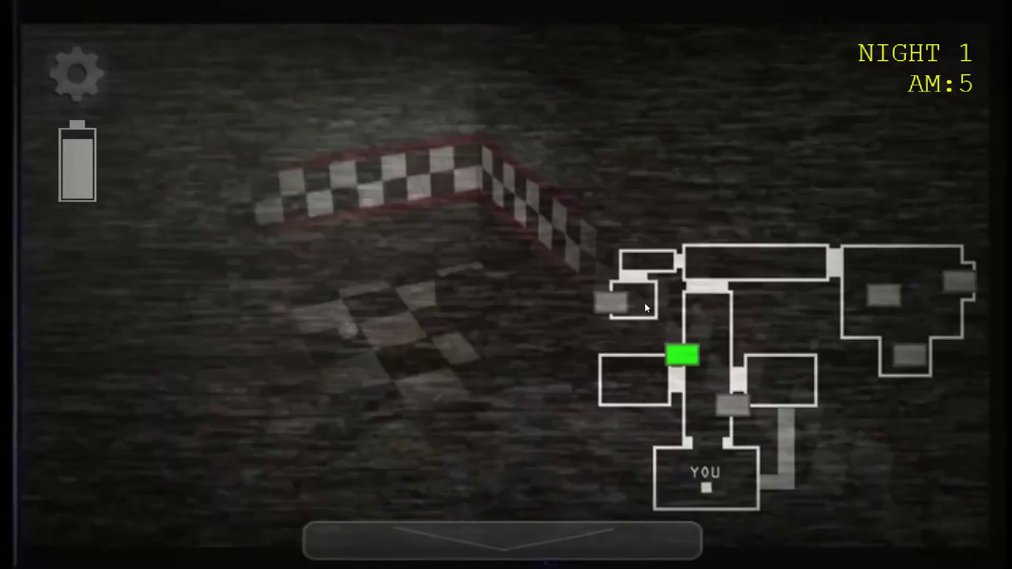
{"action": "left_click", "coordinate": [611, 303]}
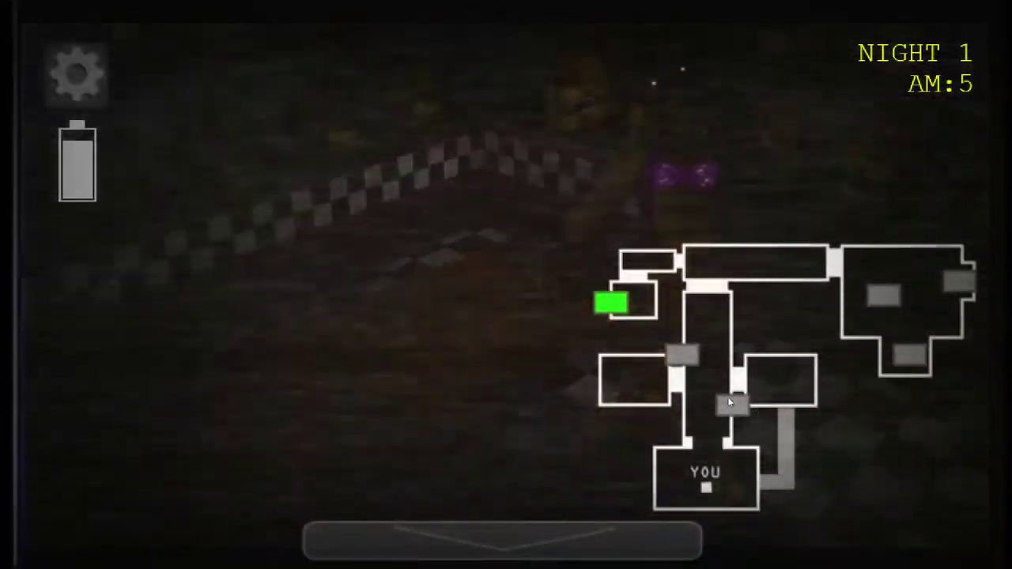
{"action": "left_click", "coordinate": [682, 356]}
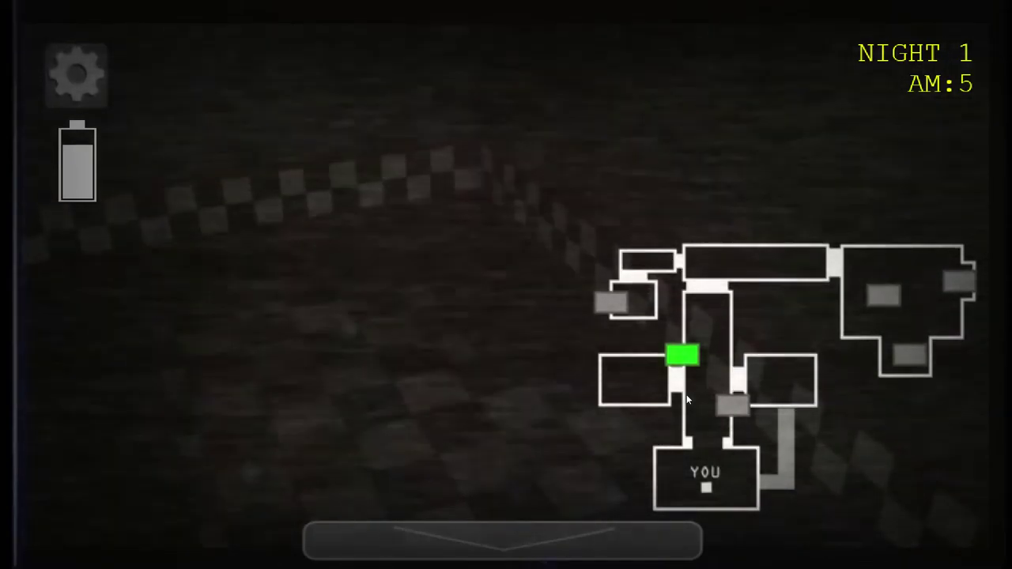
Step: Toggle the monitor with Space to alternate office and camera checks, ending on the office
{"action": "key", "text": "space"}
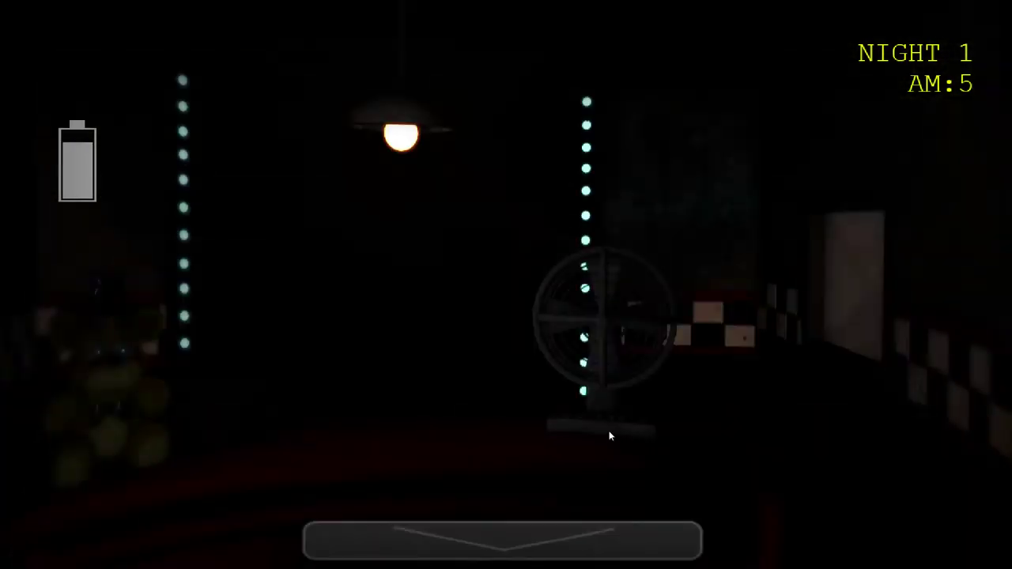
{"action": "key", "text": "space"}
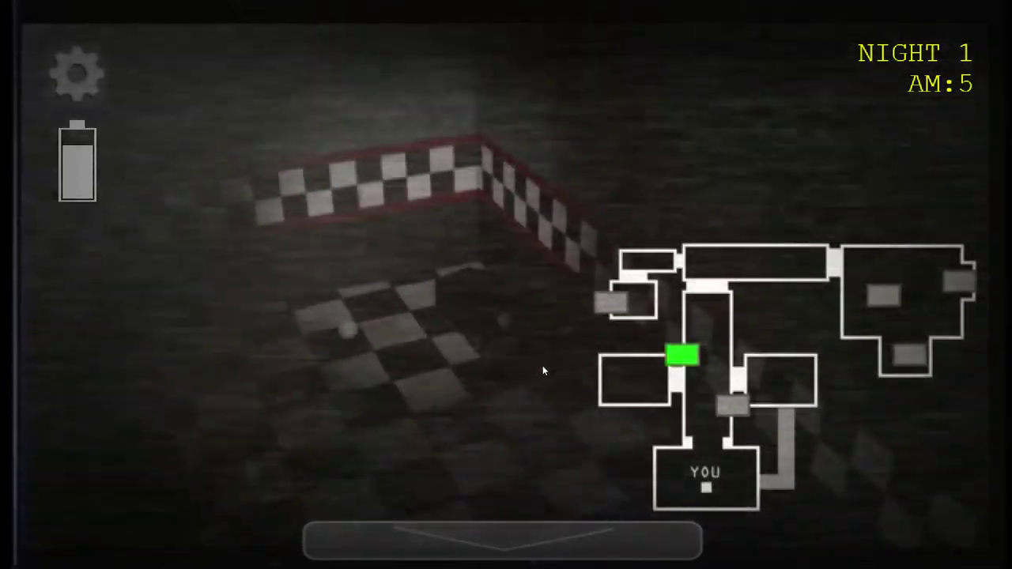
{"action": "key", "text": "space"}
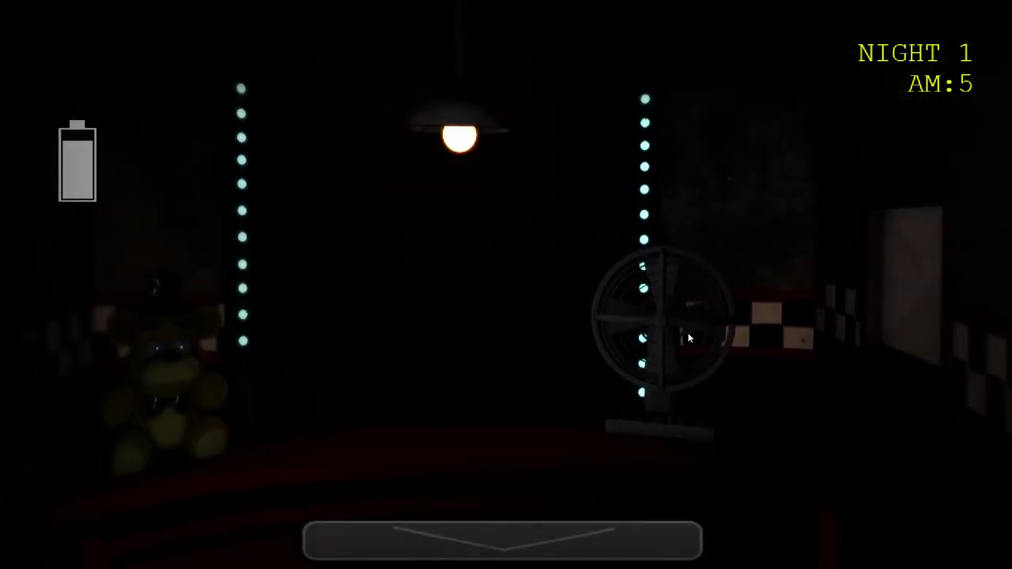
{"action": "key", "text": "space"}
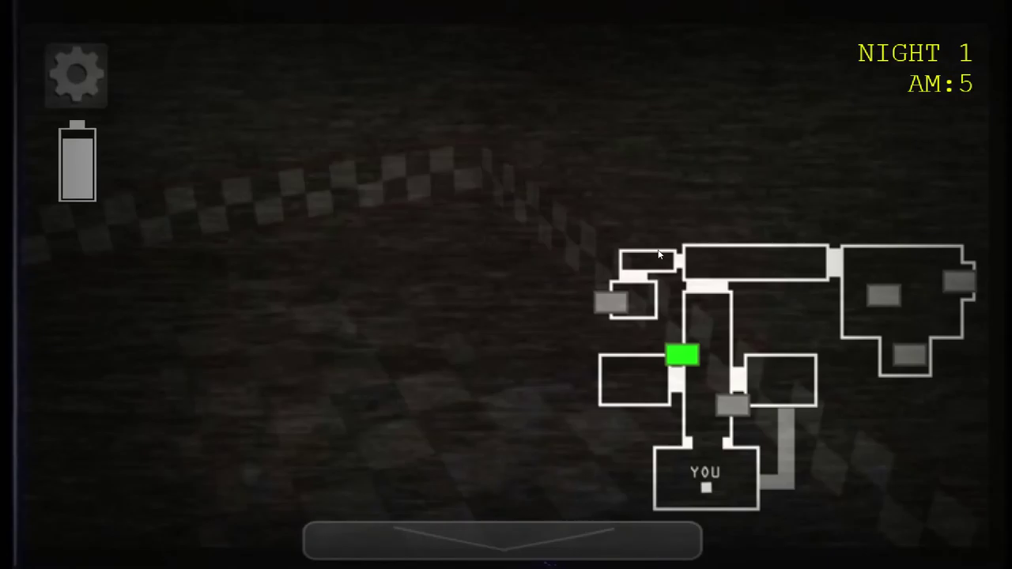
{"action": "key", "text": "space"}
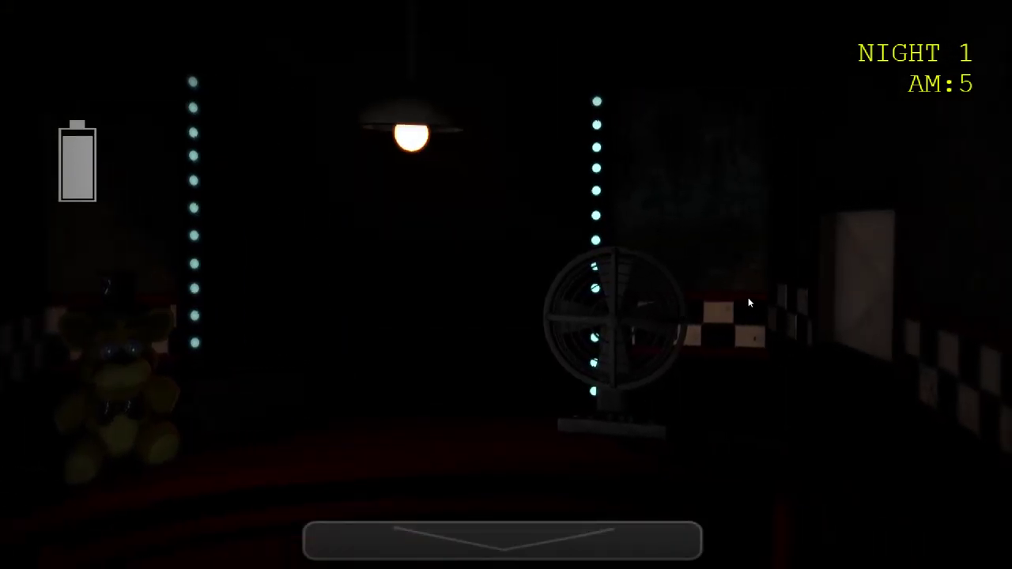